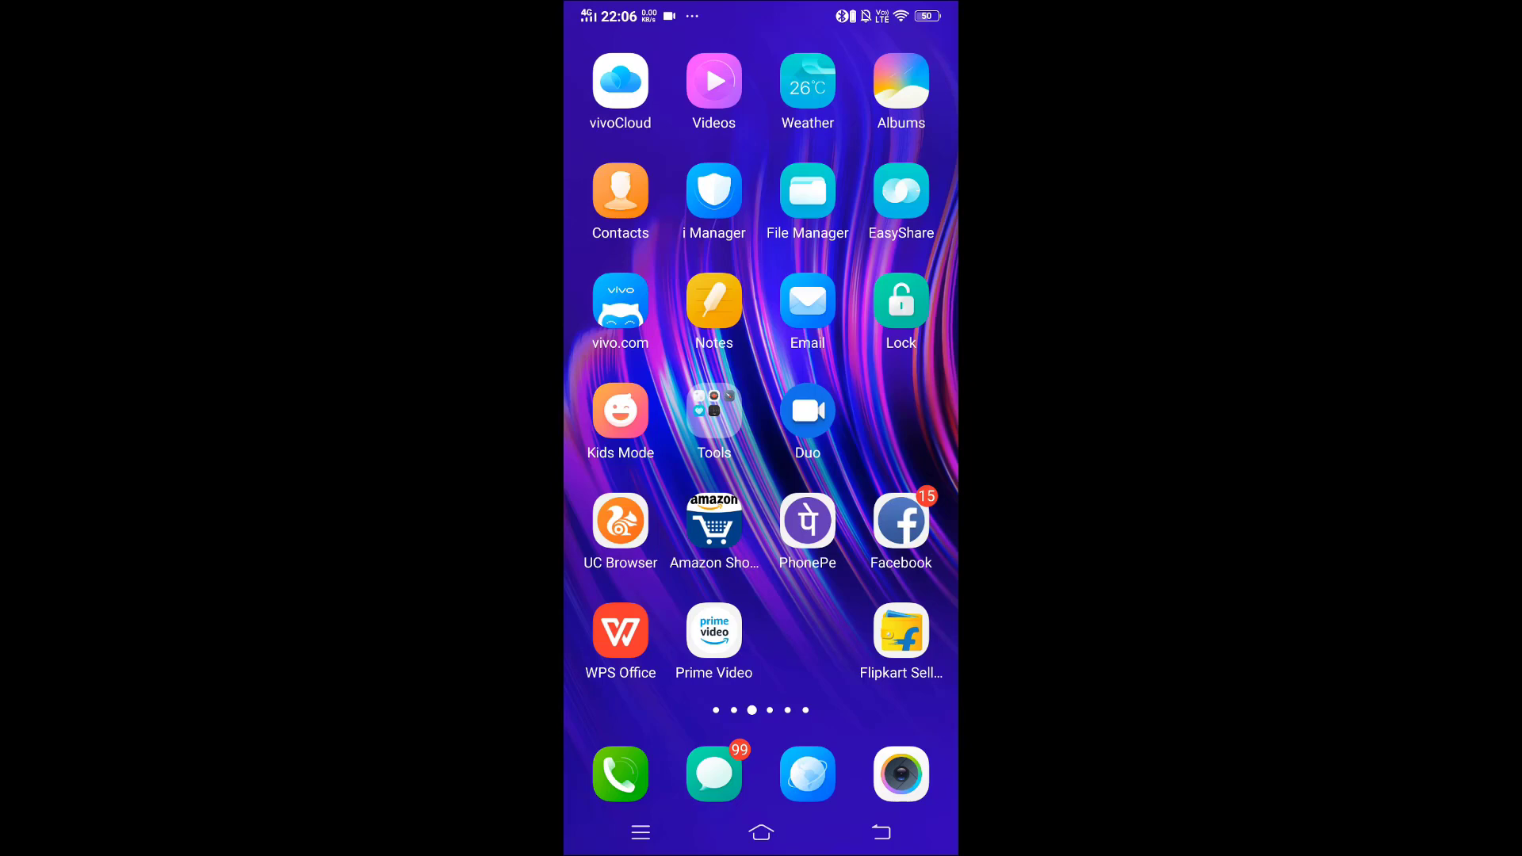
{"action": "scroll", "coordinate": [762, 382], "scroll_direction": "right", "scroll_amount": 3}
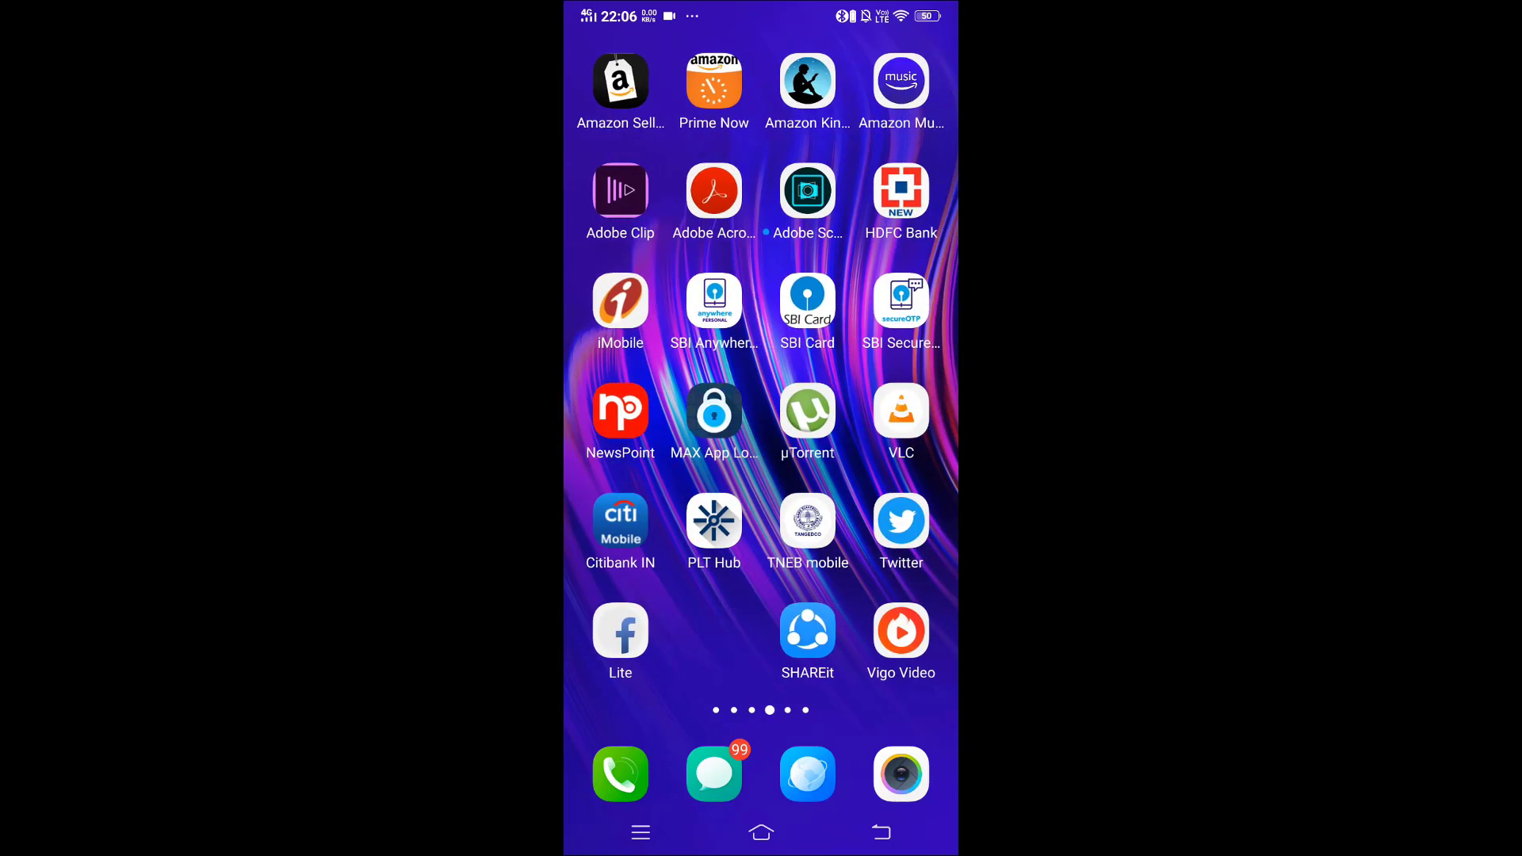
{"action": "scroll", "coordinate": [761, 385], "scroll_direction": "right", "scroll_amount": 3}
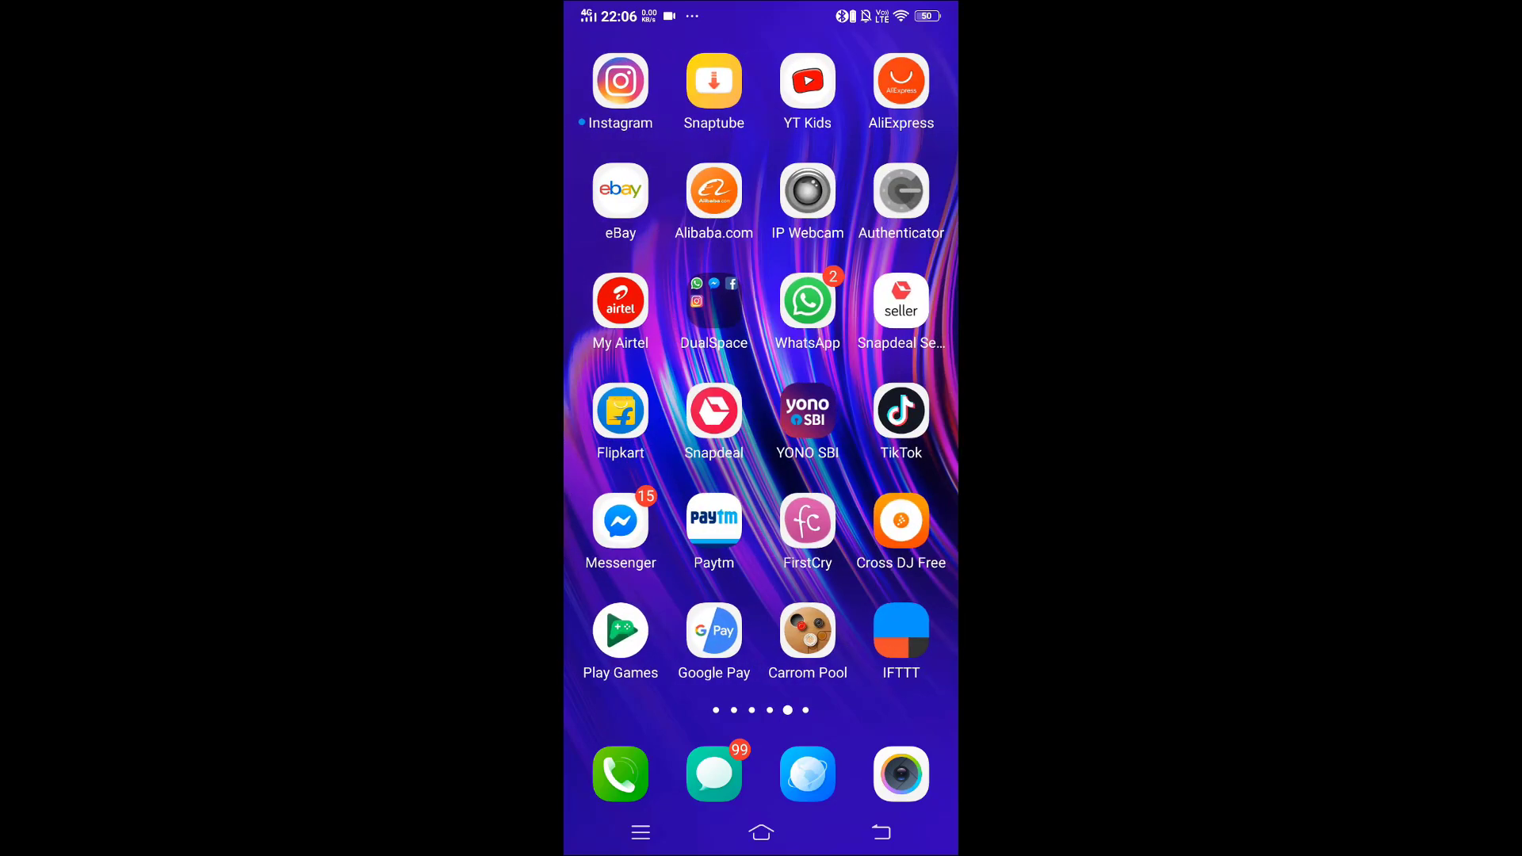
{"action": "scroll", "coordinate": [761, 428], "scroll_direction": "right", "scroll_amount": 3}
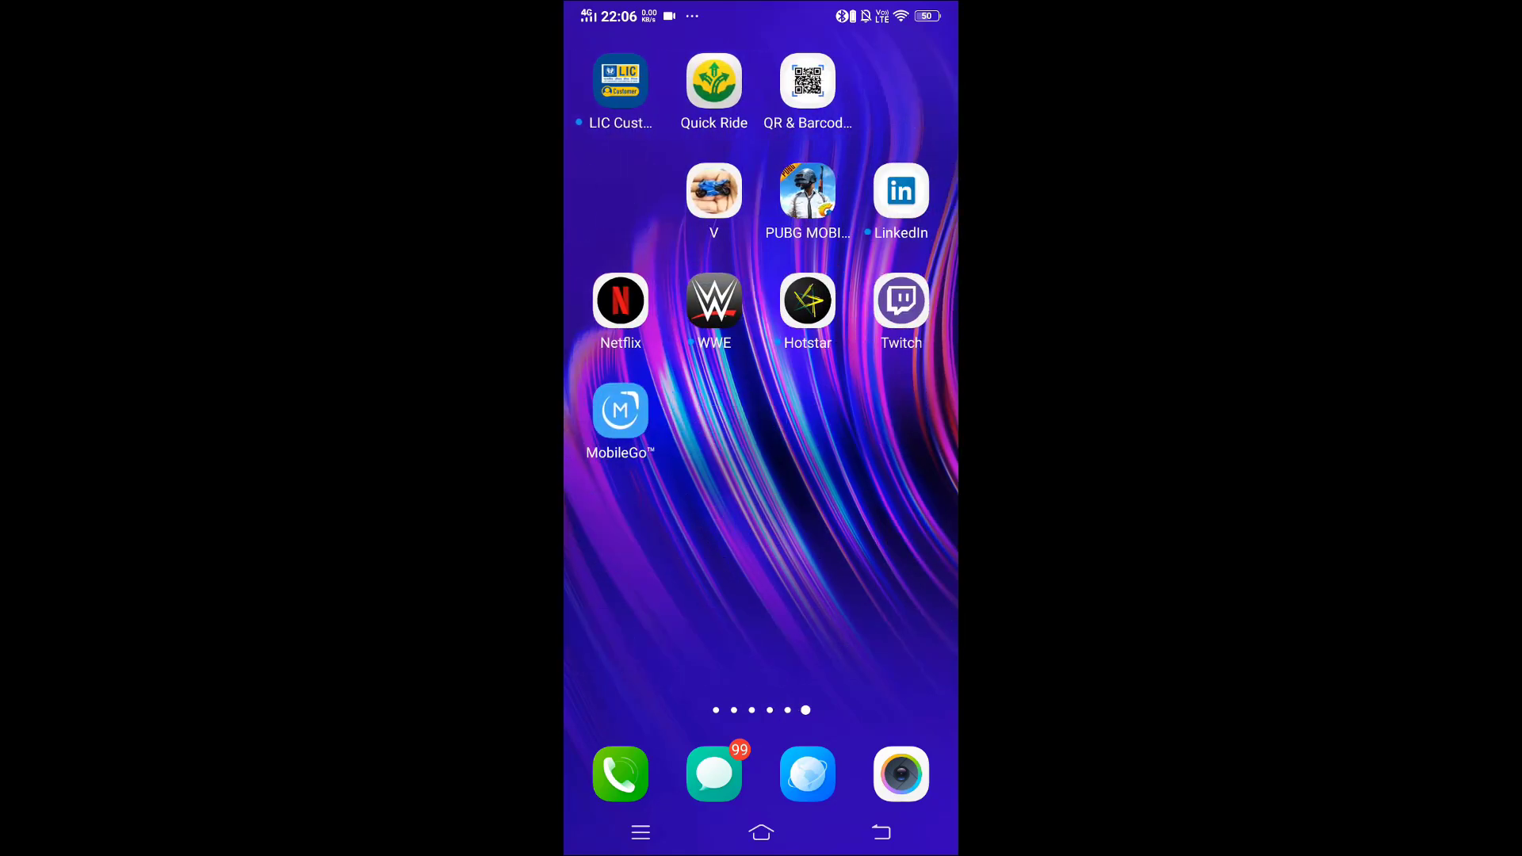
{"action": "scroll", "coordinate": [761, 429], "scroll_direction": "up", "scroll_amount": 3}
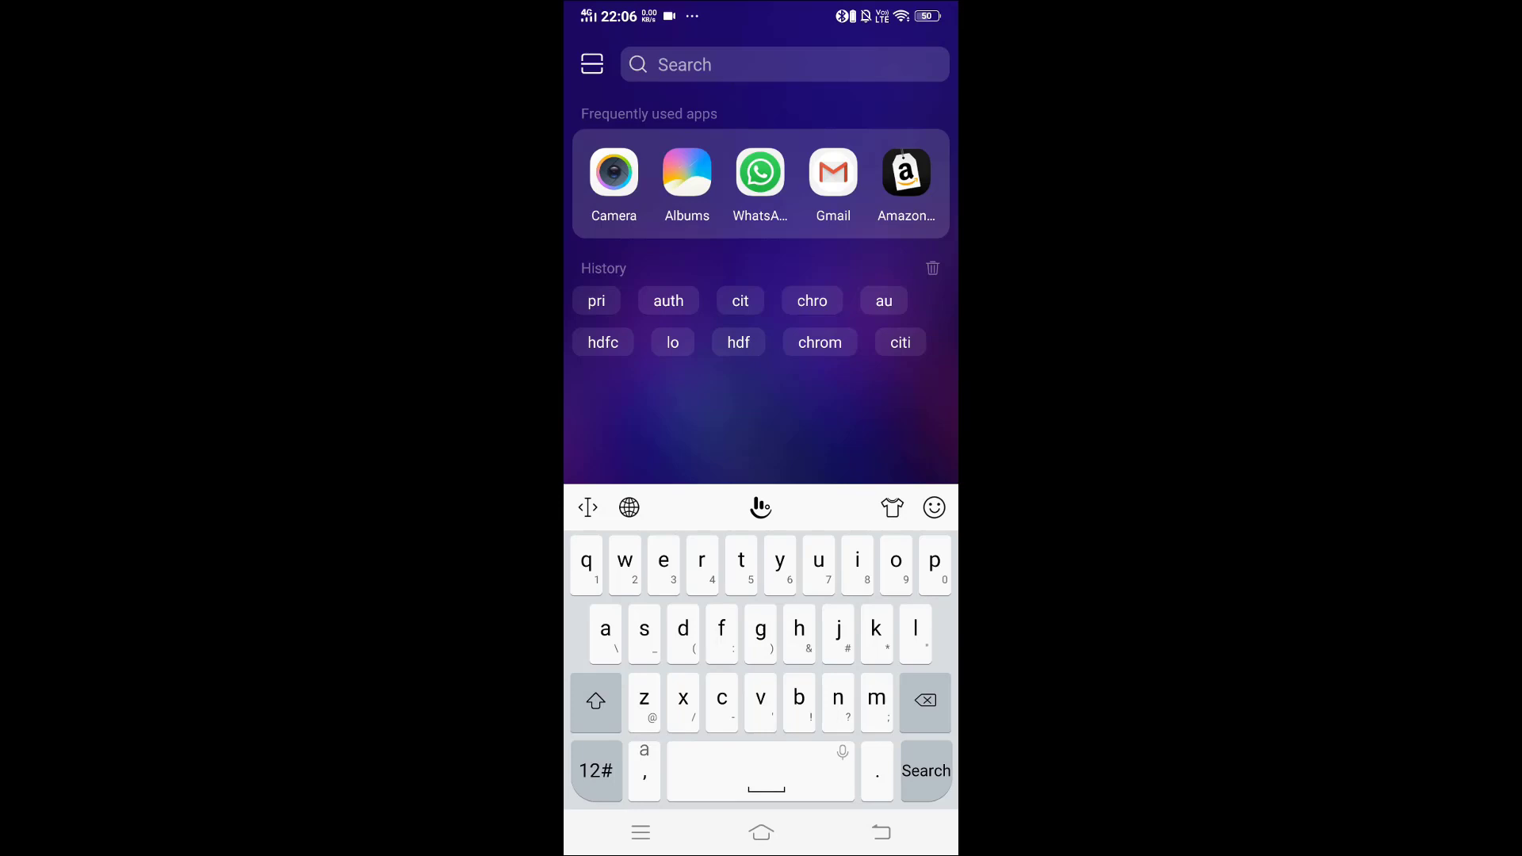
{"action": "type", "text": "prime"}
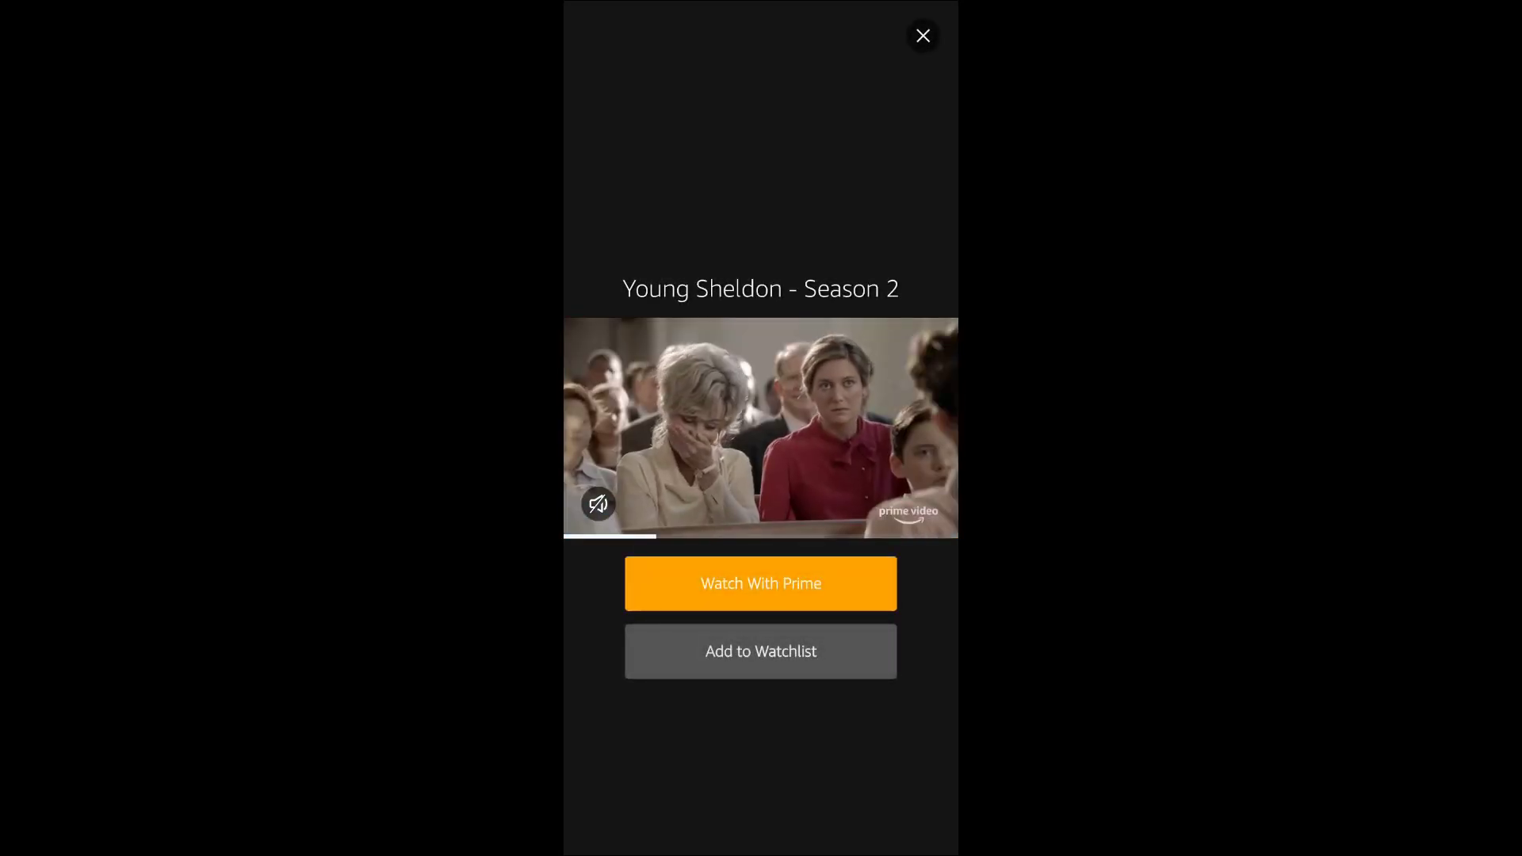
Dismiss the Young Sheldon promo and open the navigation drawer showing Settings, Downloads and Help.
{"action": "left_click", "coordinate": [923, 36]}
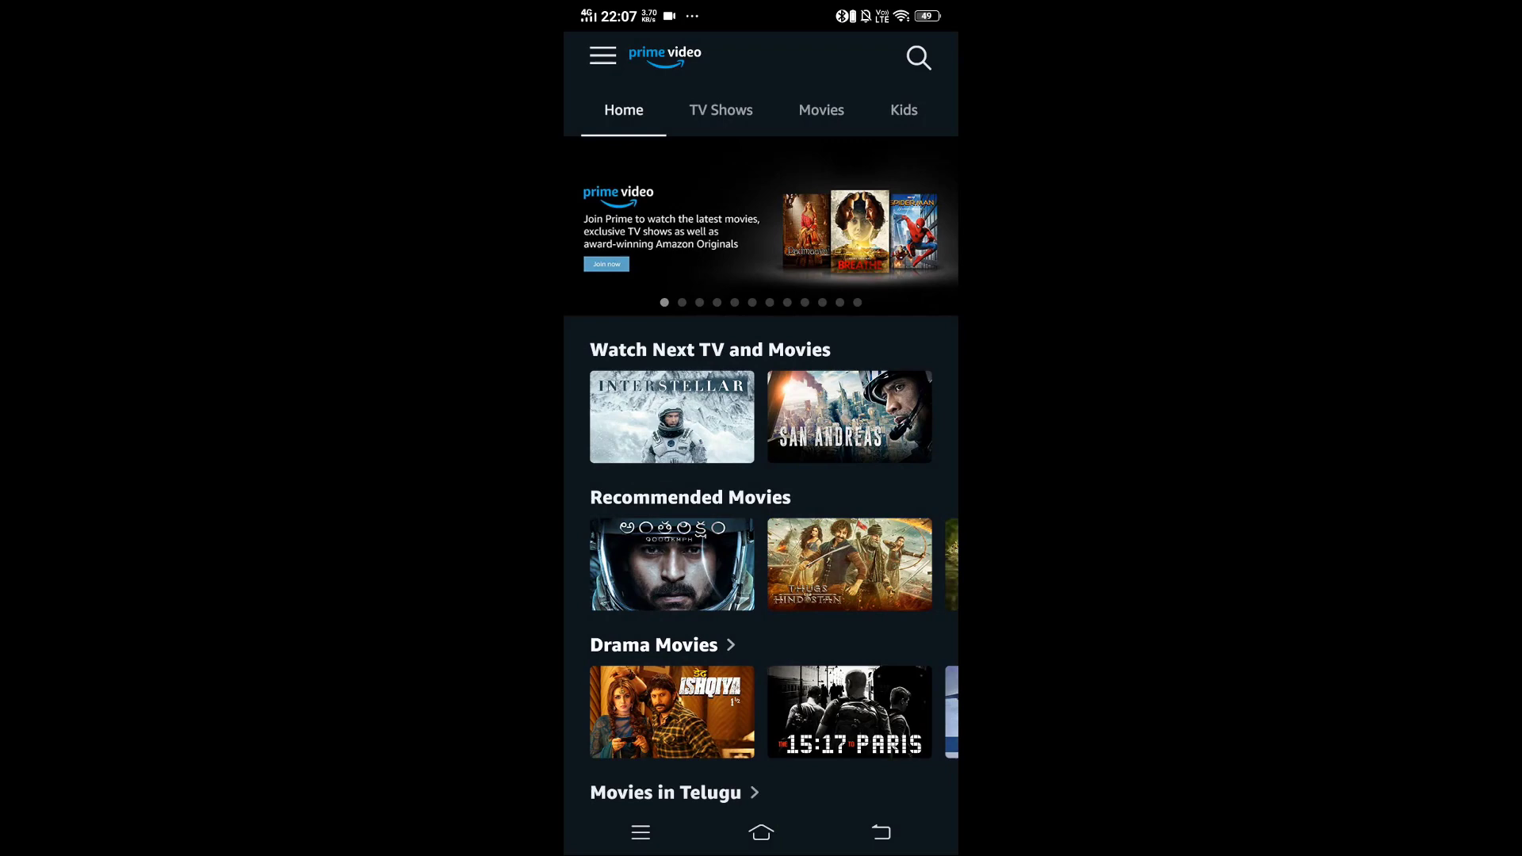
{"action": "scroll", "coordinate": [750, 260], "scroll_direction": "down", "scroll_amount": 5}
{"action": "scroll", "coordinate": [751, 260], "scroll_direction": "up", "scroll_amount": 5}
{"action": "left_click", "coordinate": [602, 55]}
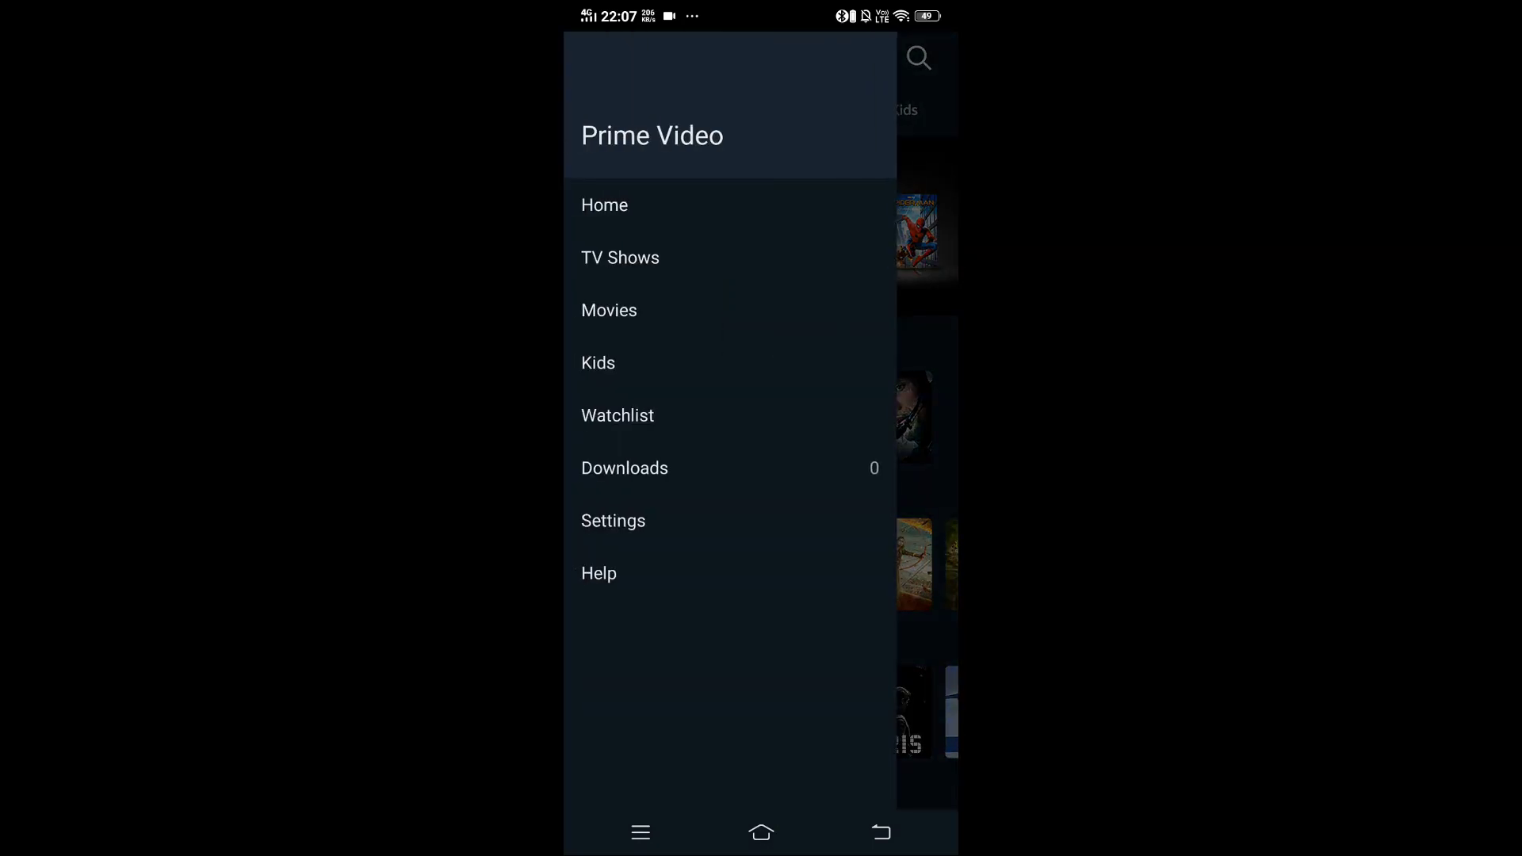
{"action": "left_click", "coordinate": [604, 205]}
{"action": "left_click", "coordinate": [602, 55]}
Open Prime Video's Settings screen from the navigation drawer.
{"action": "left_click", "coordinate": [613, 521]}
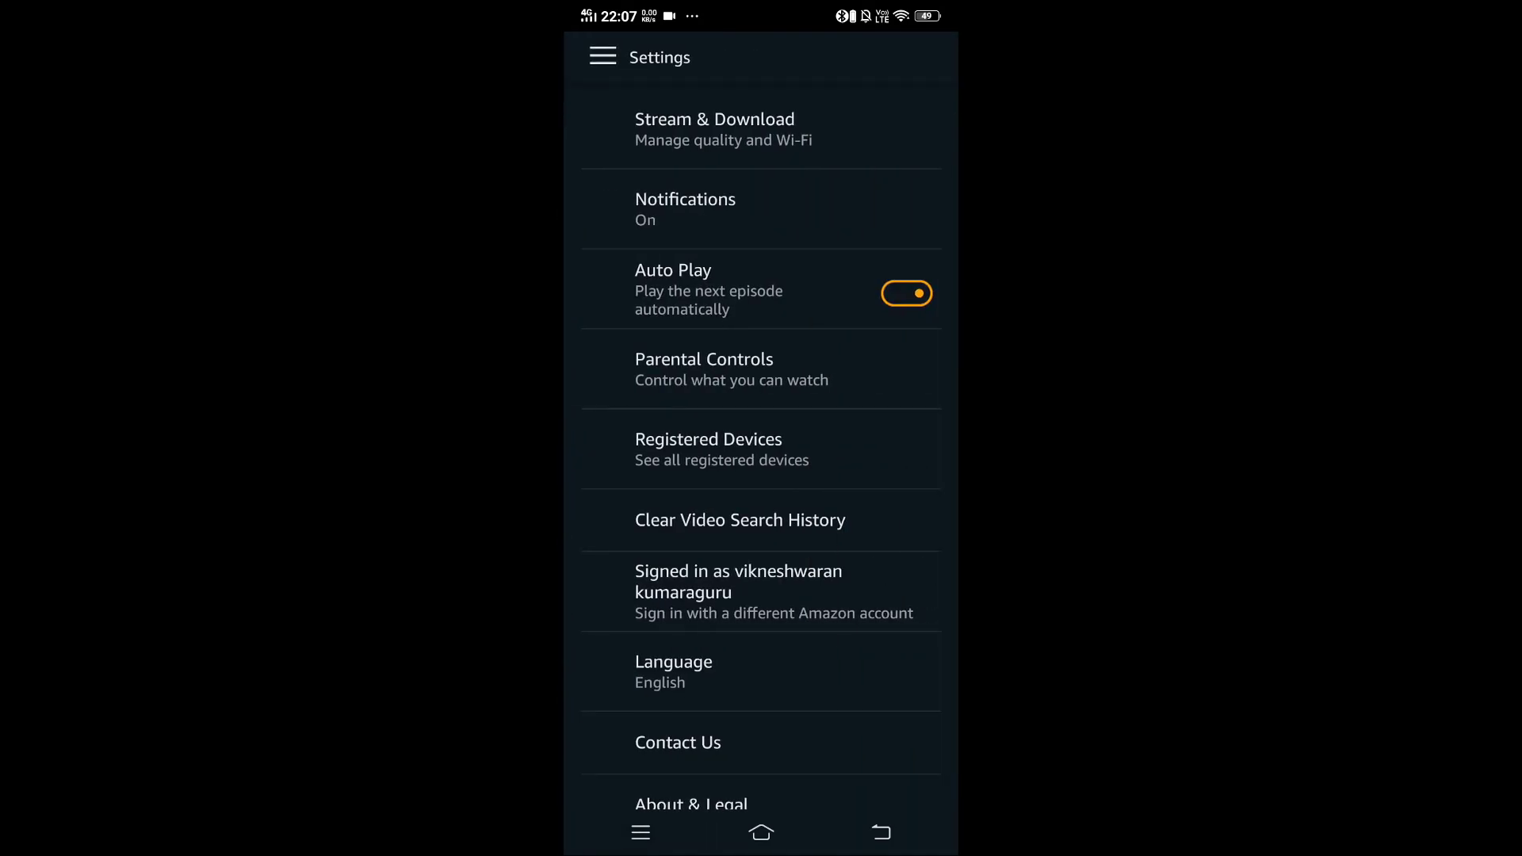
{"action": "scroll", "coordinate": [835, 549], "scroll_direction": "down", "scroll_amount": 1}
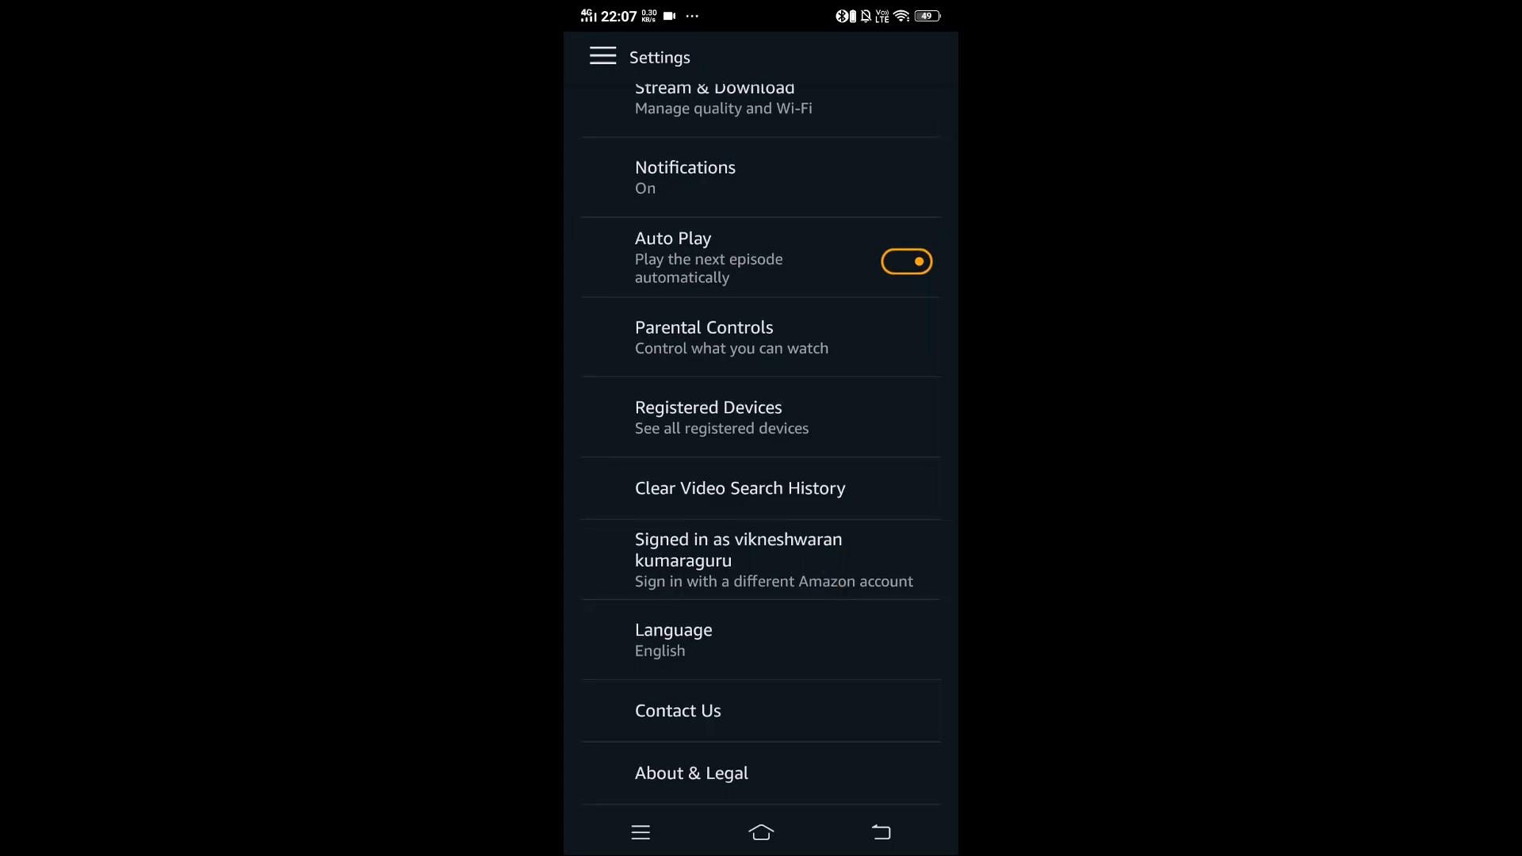
Choose the 'Signed in as' sign-out option to bring up the Confirm Sign Out dialog.
{"action": "left_click", "coordinate": [761, 559]}
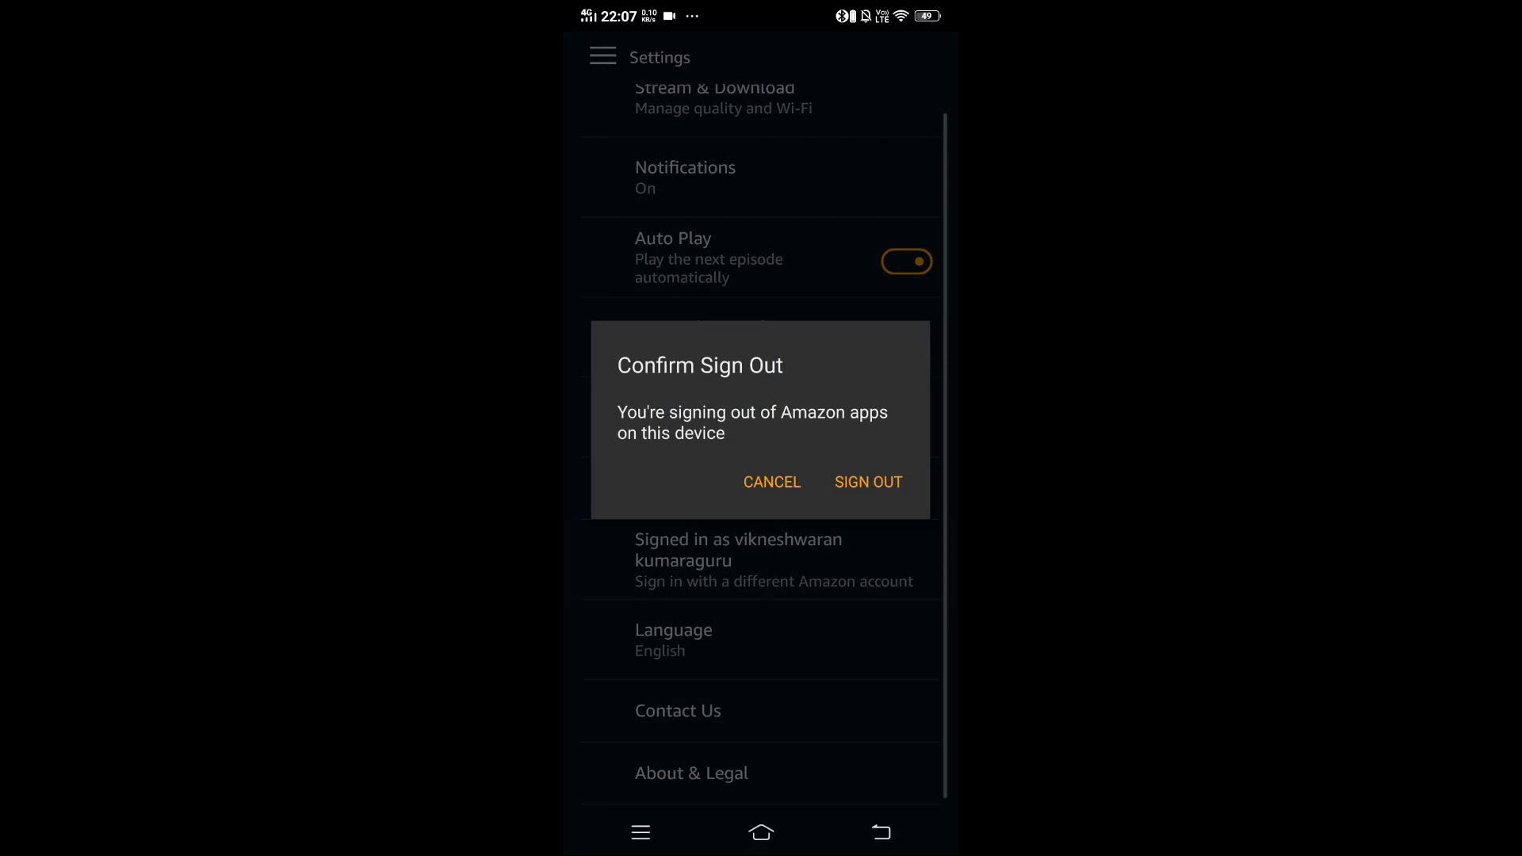